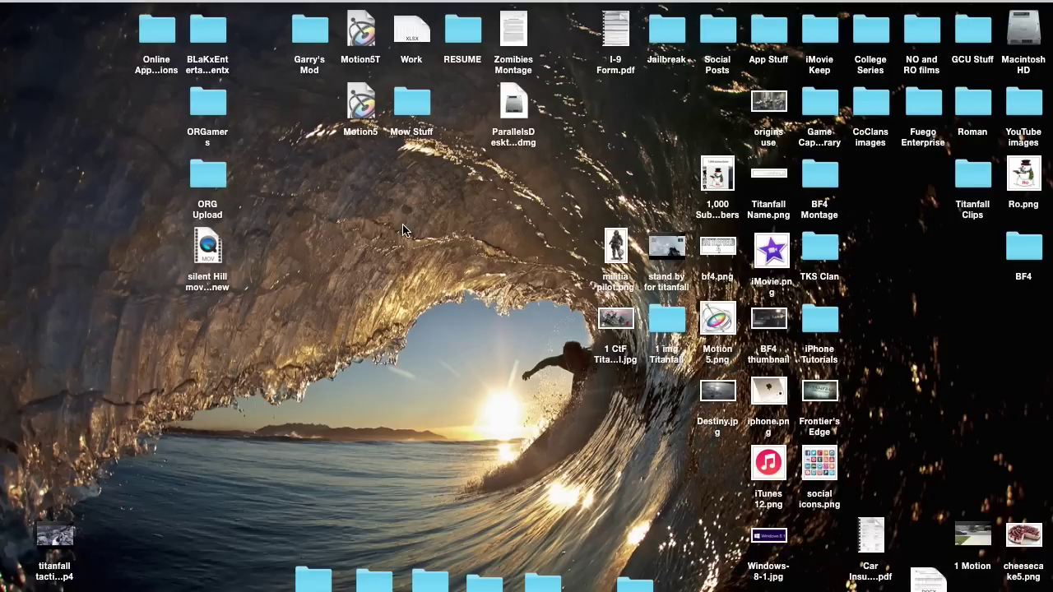
Bring up the Dock on the Finder desktop to reach iMovie.
mouse_move(3, 172)
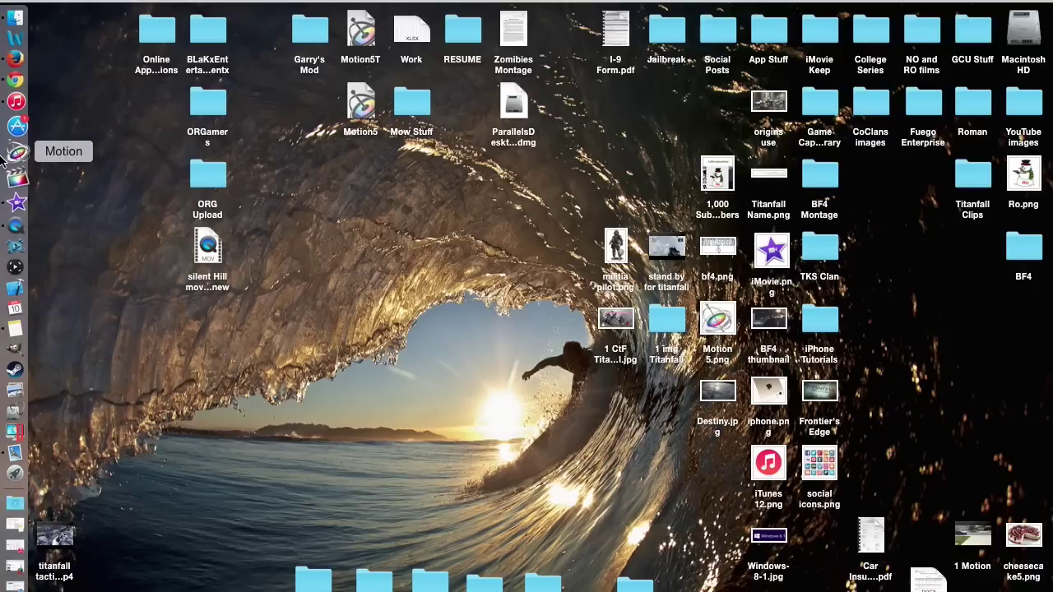
Launch iMovie and open the My Tutorial project from the iMovie Tutorial event.
click(17, 194)
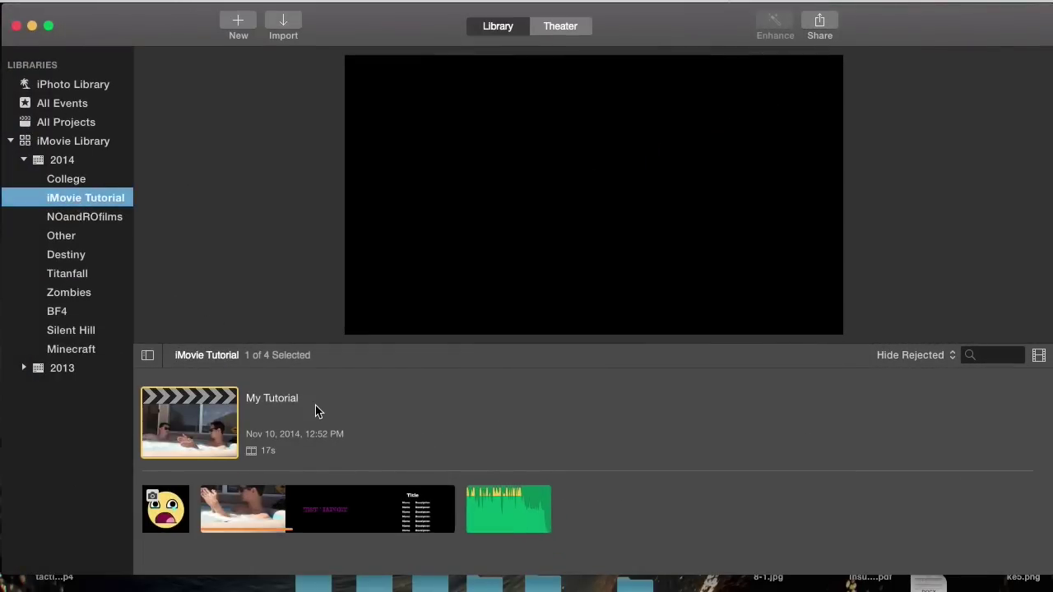
click(27, 204)
double_click(228, 424)
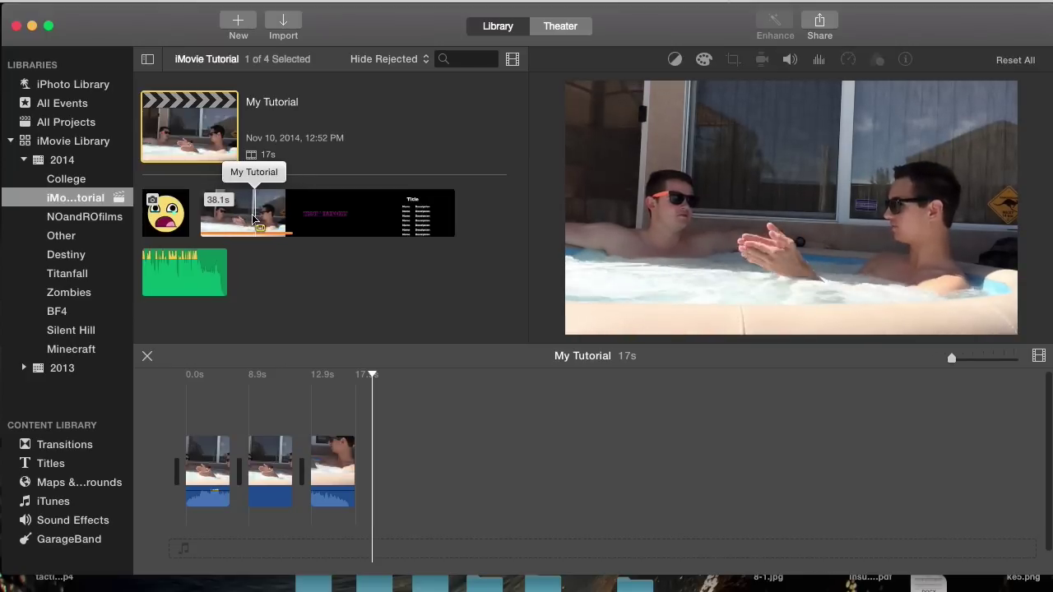
click(247, 218)
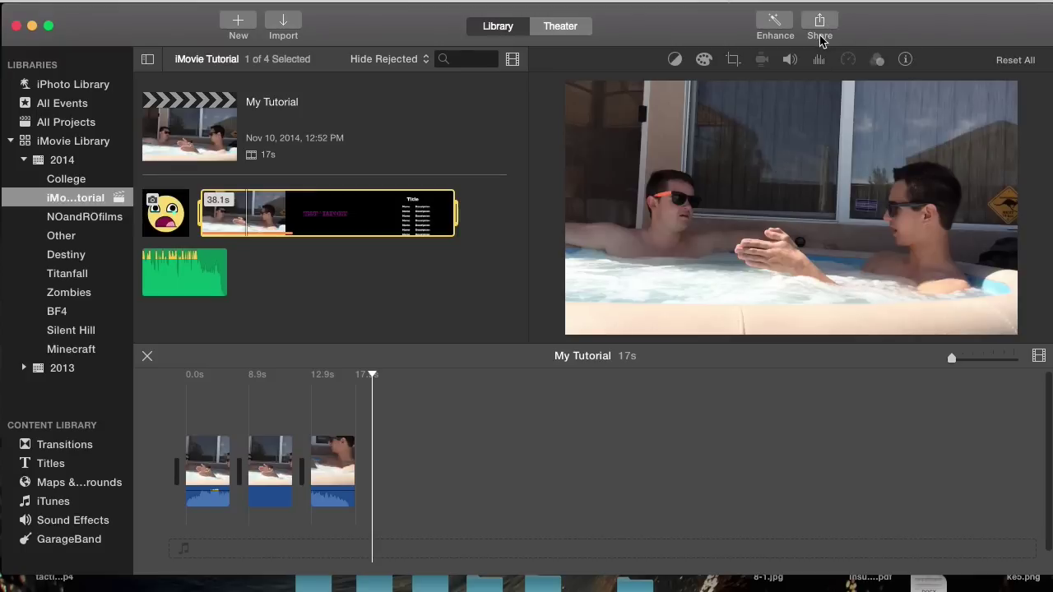
Check the iMovie version (10.0.6) in the About iMovie window, then close it.
click(65, 1)
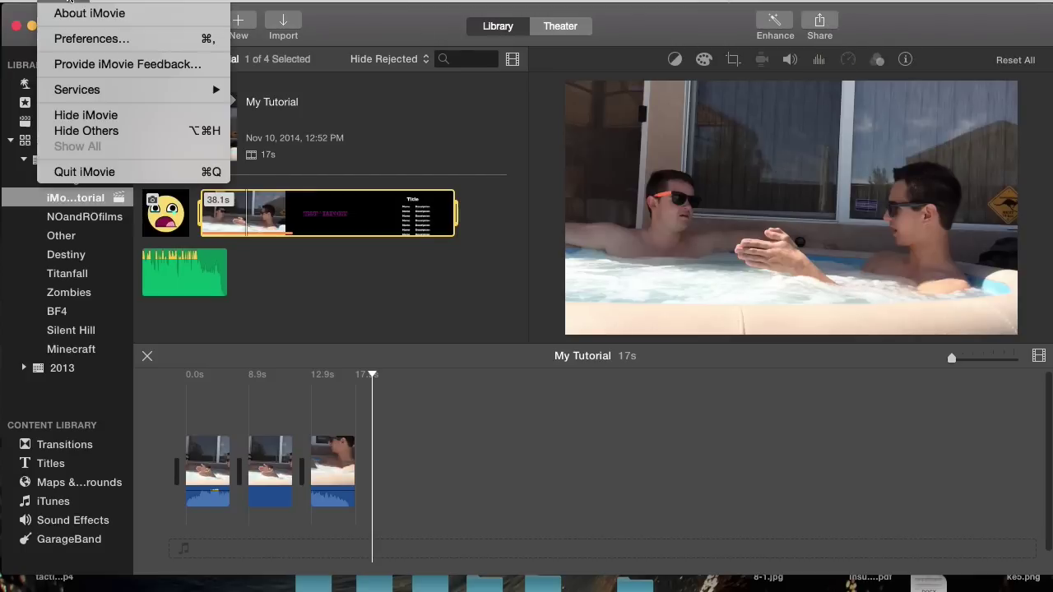
click(78, 11)
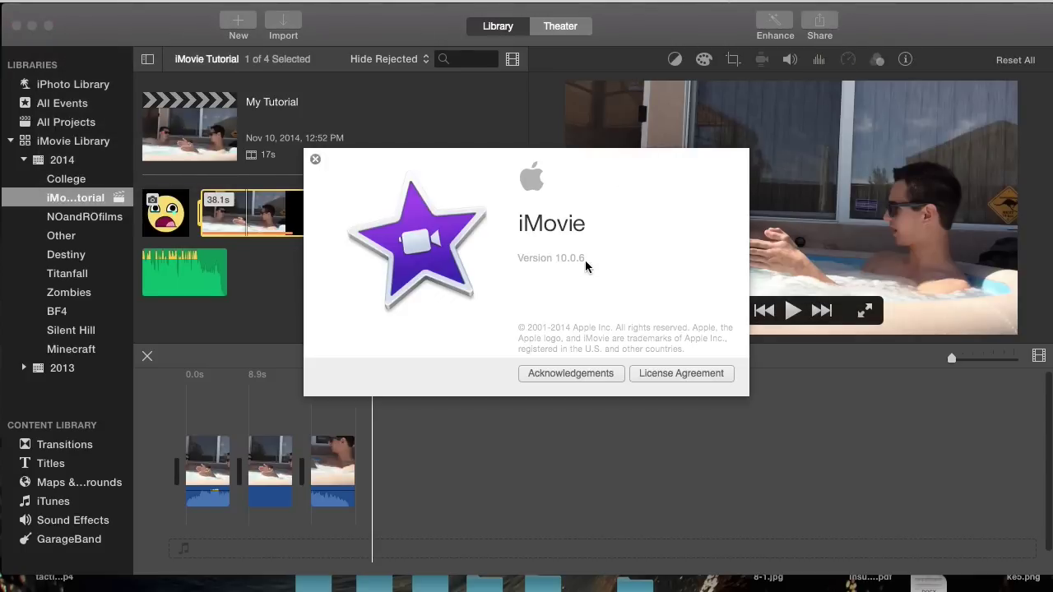
click(315, 159)
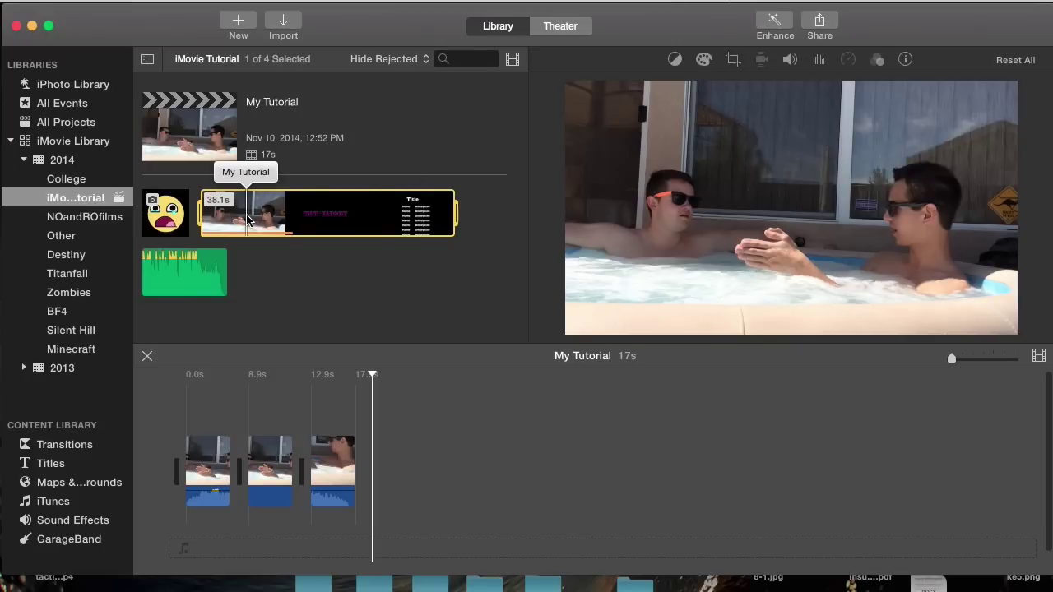
Freely crop the hot-tub event clip to a tall close-up of the hands in the water.
click(733, 60)
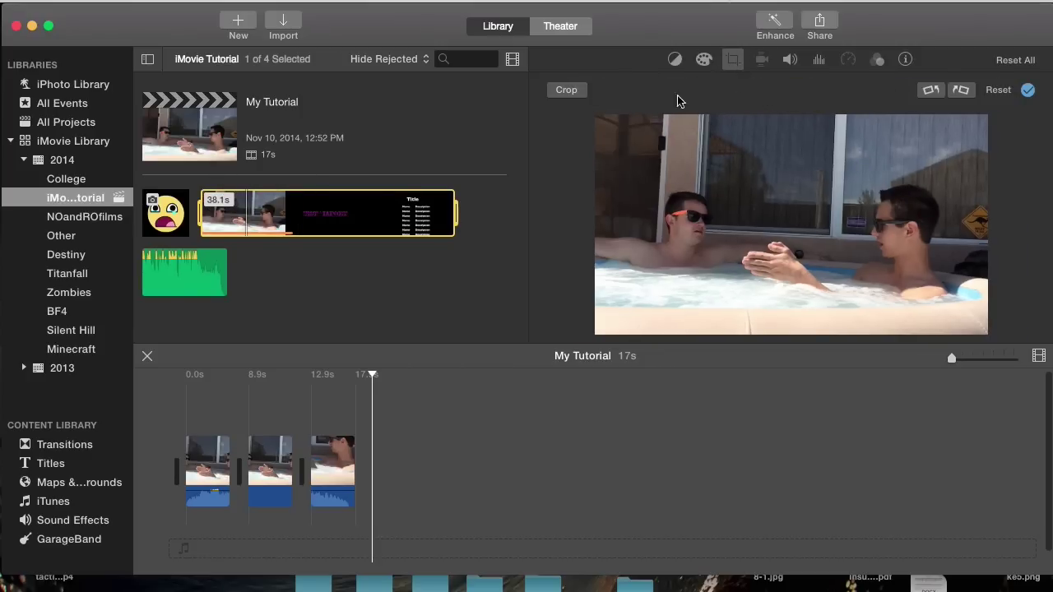
click(566, 90)
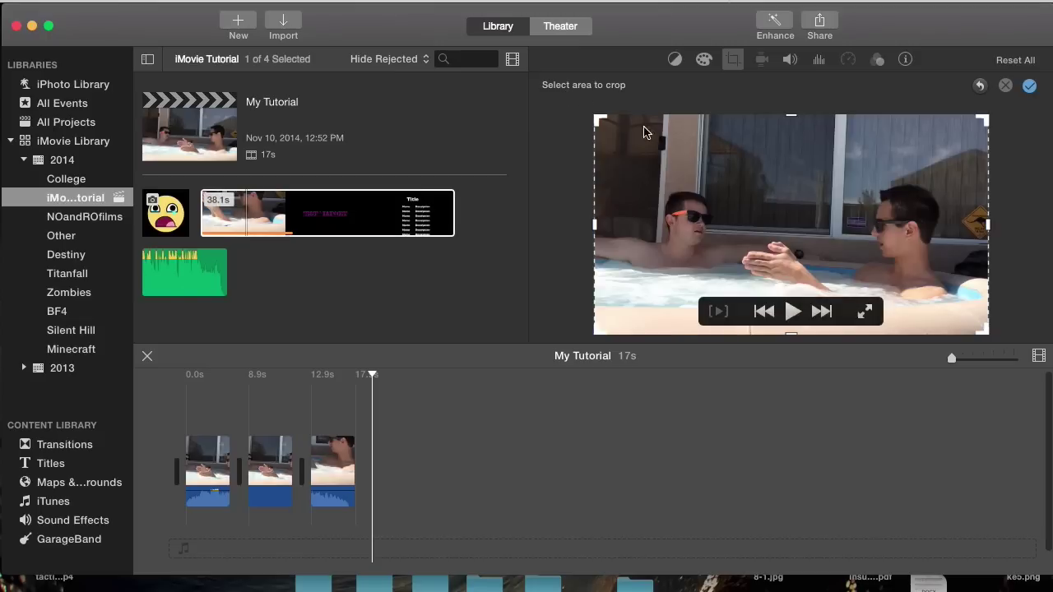
drag(599, 120, 807, 185)
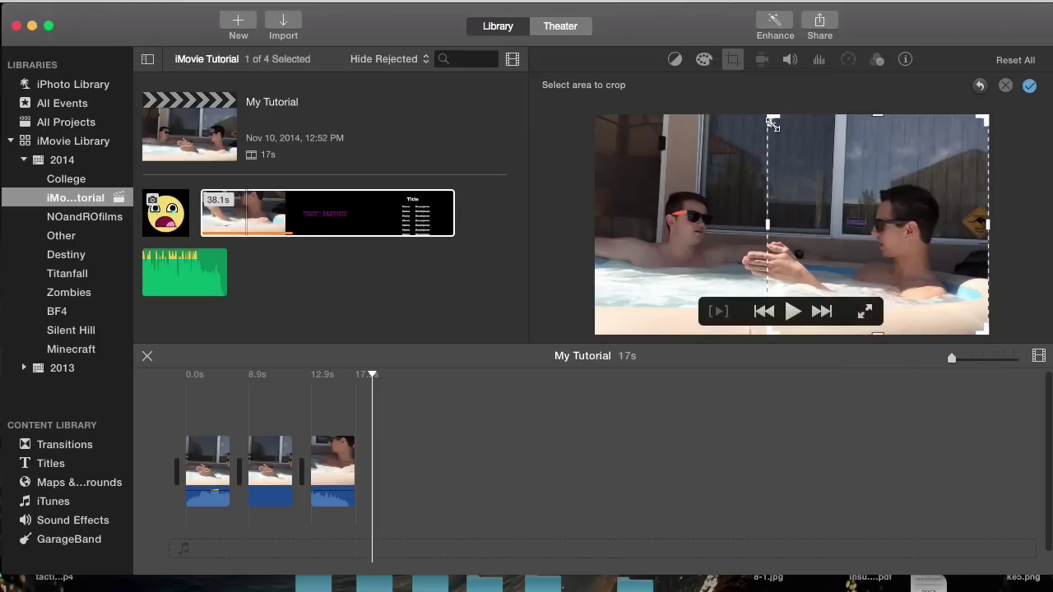
drag(770, 120, 783, 268)
drag(868, 204, 790, 251)
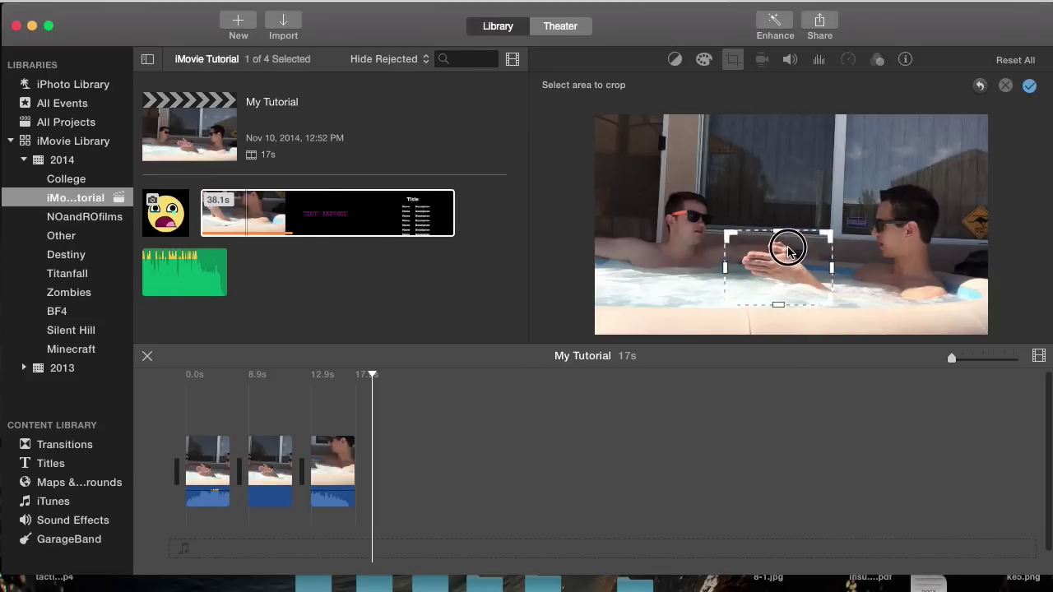
drag(784, 256, 830, 167)
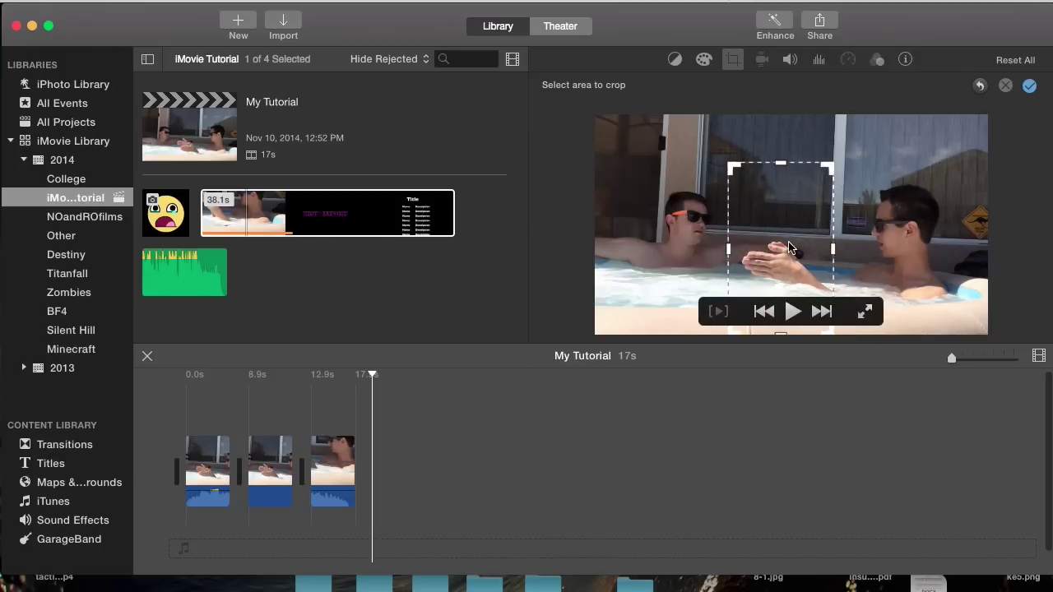
click(1029, 86)
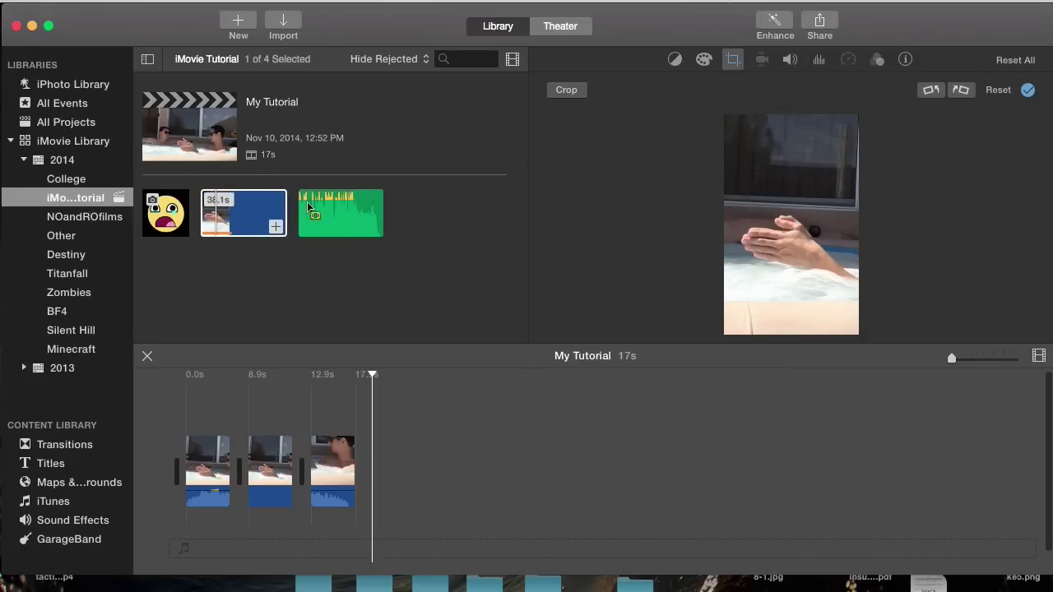
click(1029, 90)
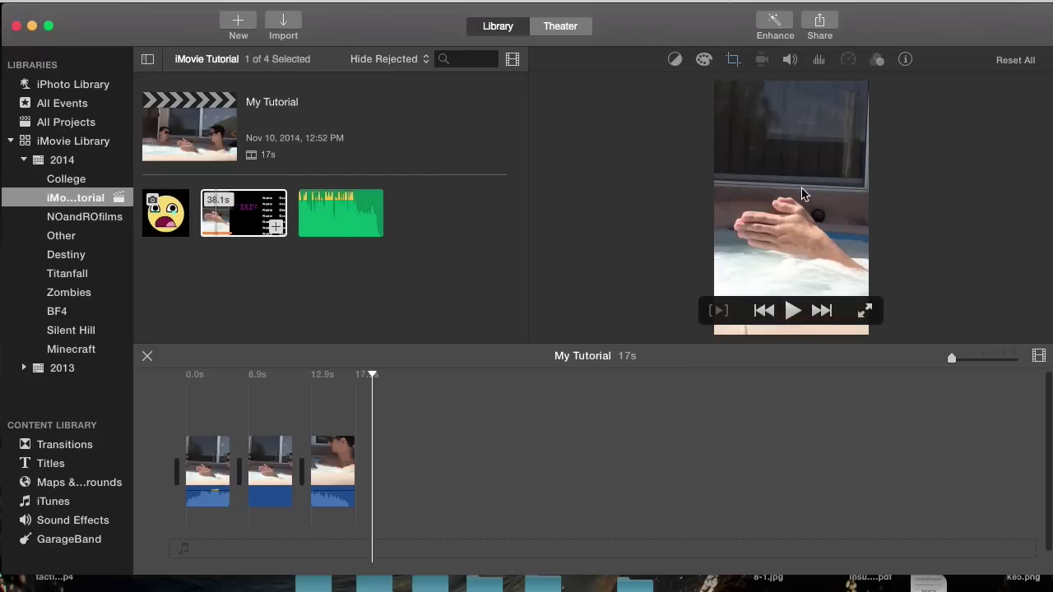
click(253, 287)
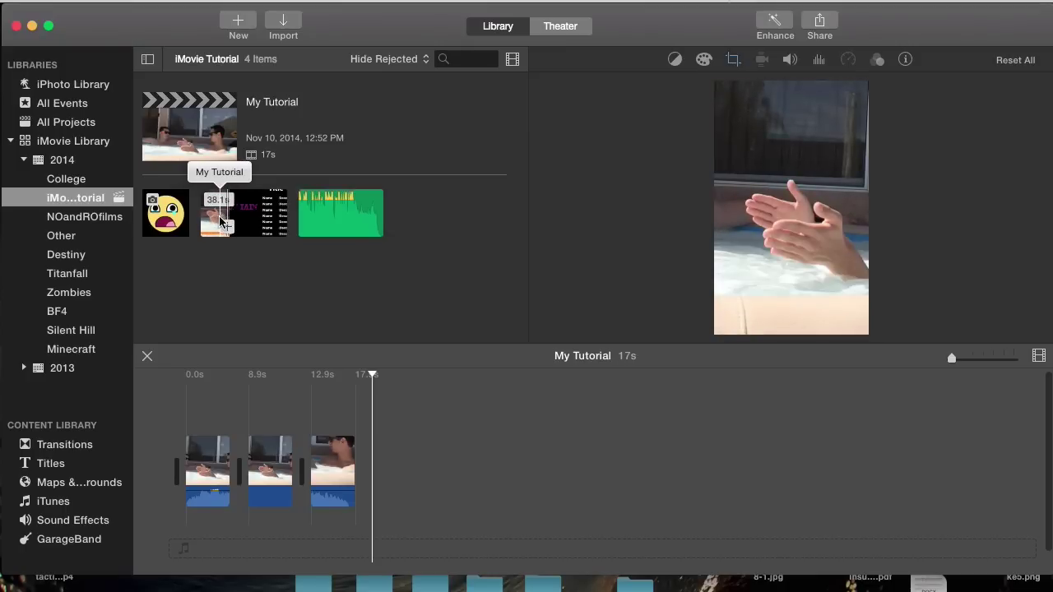
Enlarge the browser clip thumbnails and set the filmstrip zoom to 5 seconds.
click(512, 58)
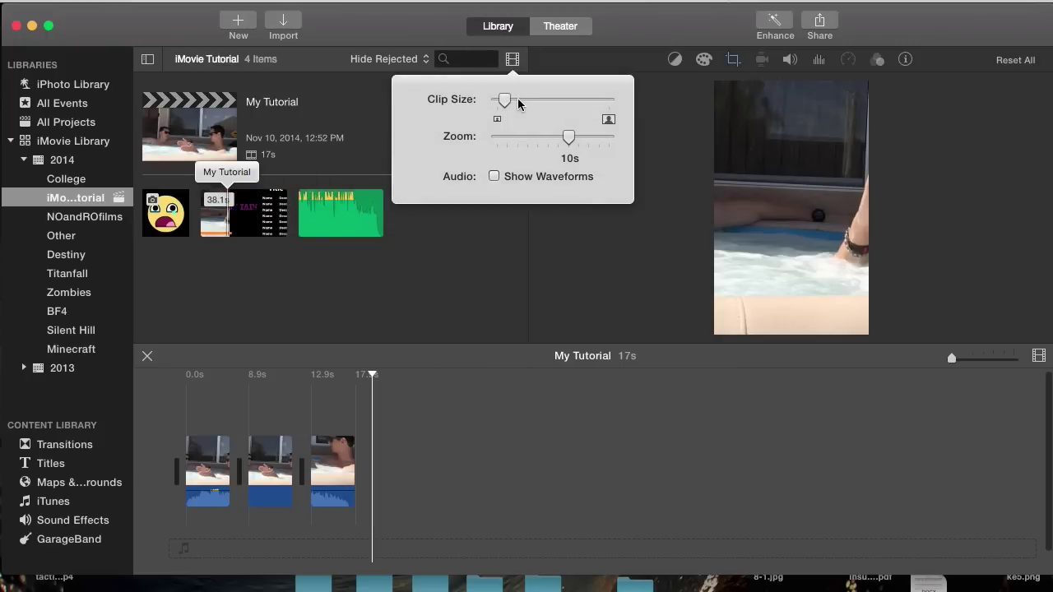
drag(510, 101, 527, 101)
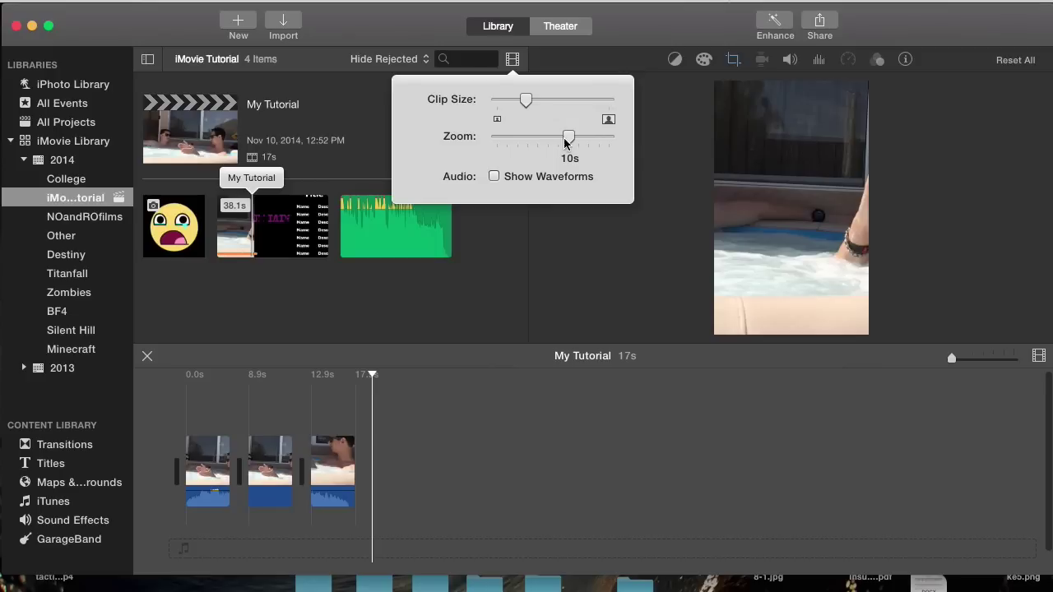
drag(576, 140, 582, 141)
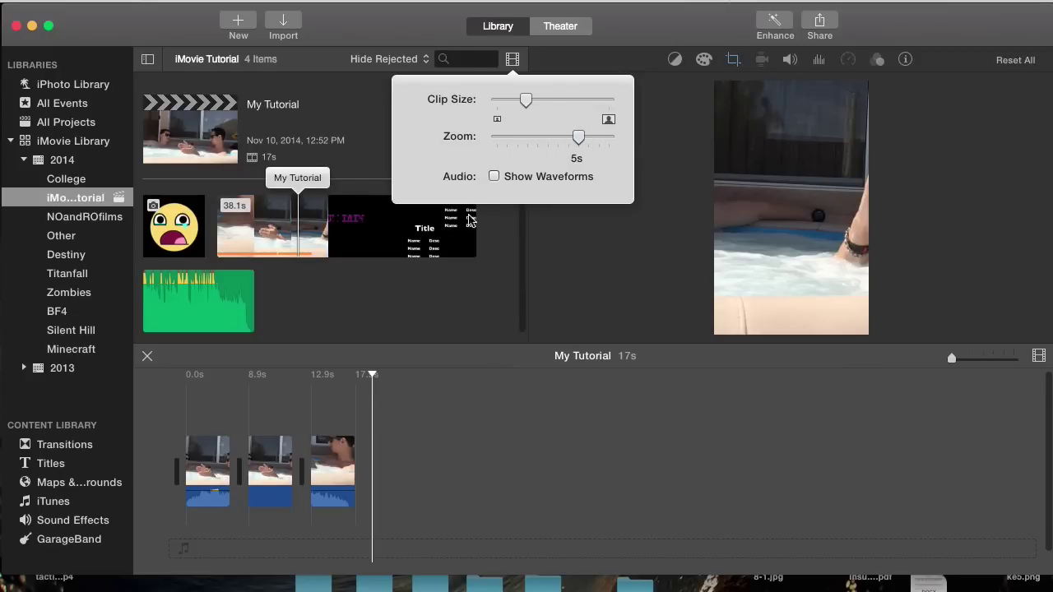
click(389, 280)
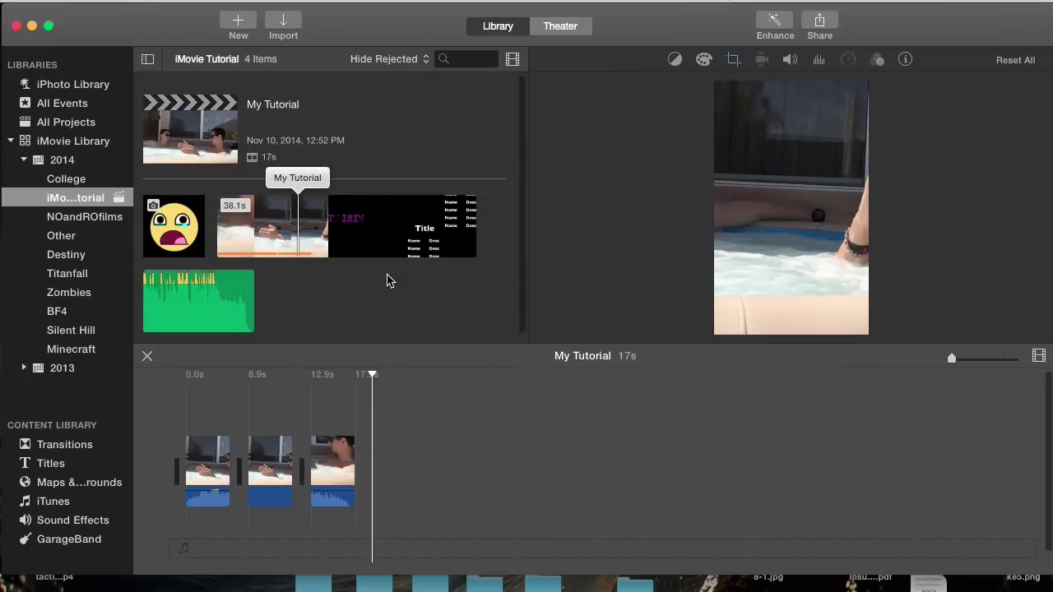
click(263, 226)
Append a short range of the hands footage to the end of My Tutorial and select it.
drag(264, 226, 300, 222)
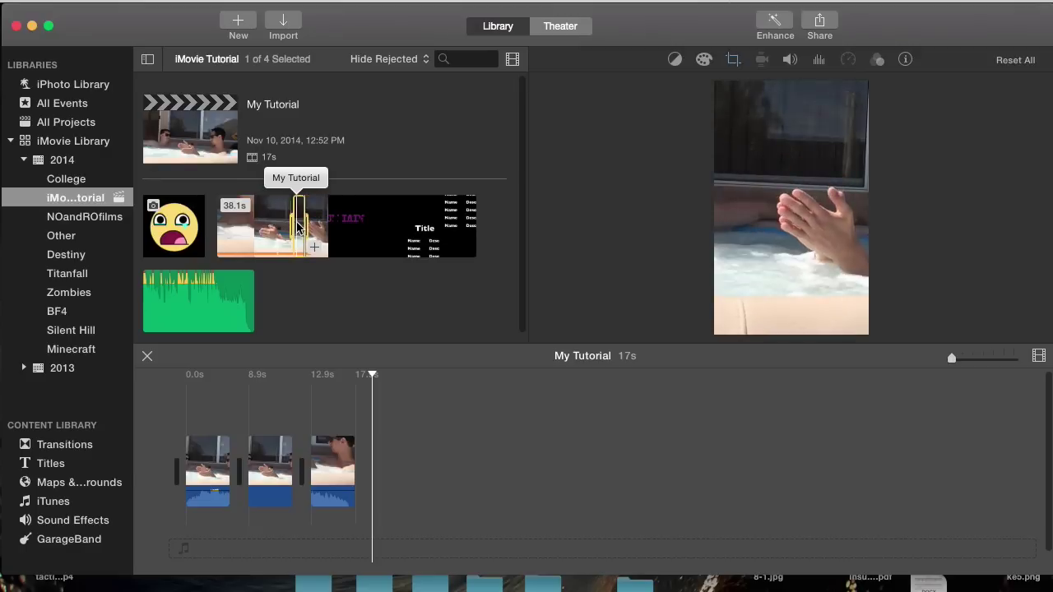
click(321, 256)
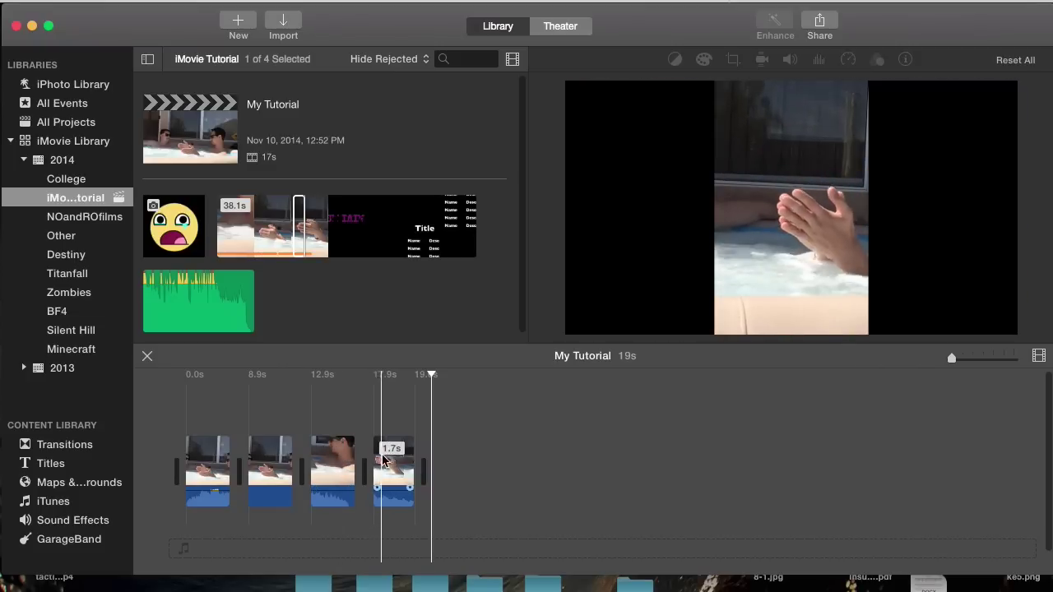
click(383, 461)
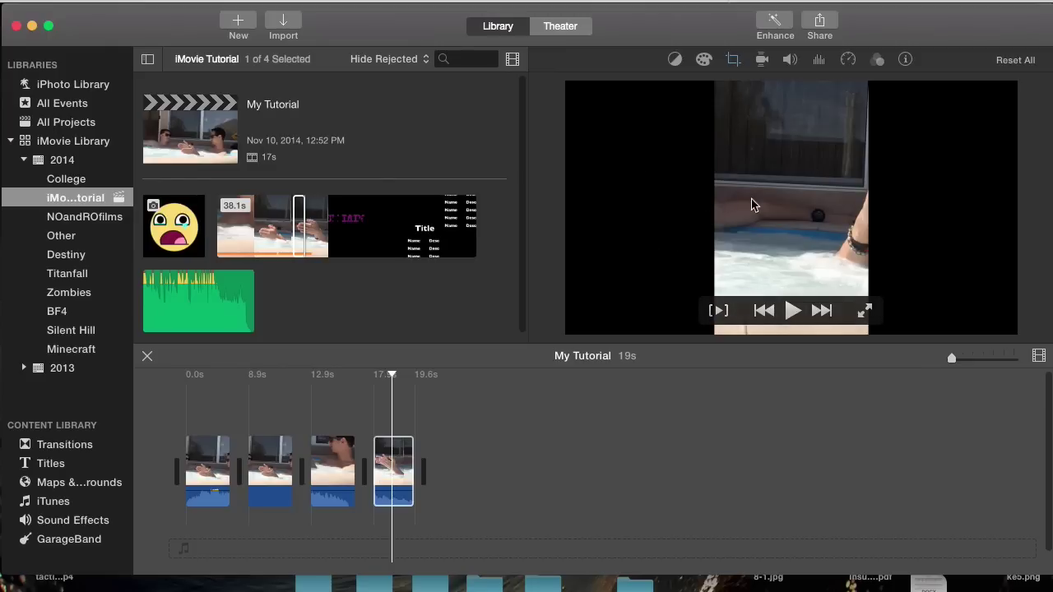
click(410, 412)
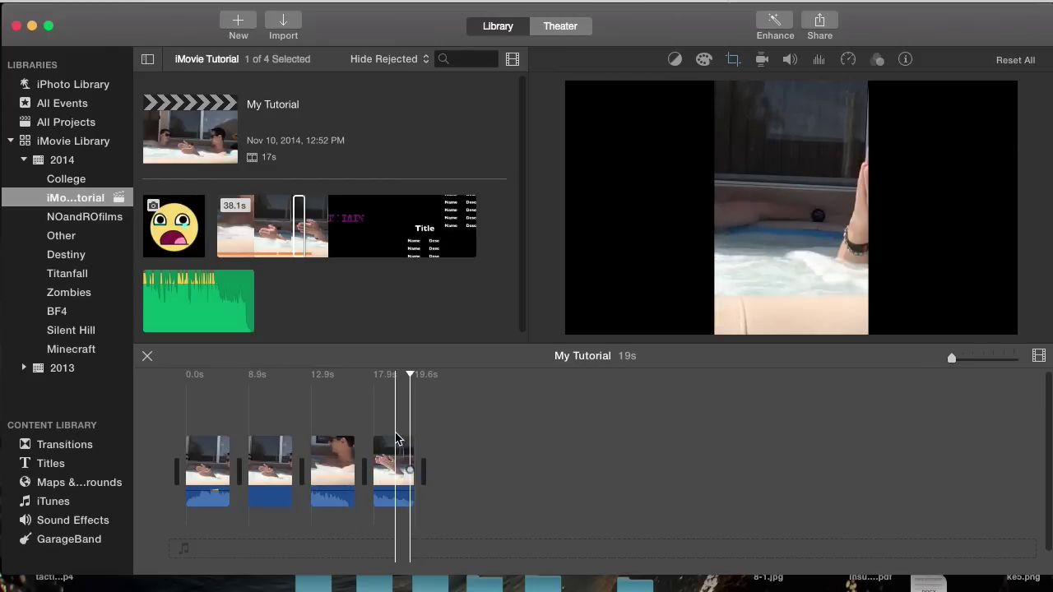
click(391, 465)
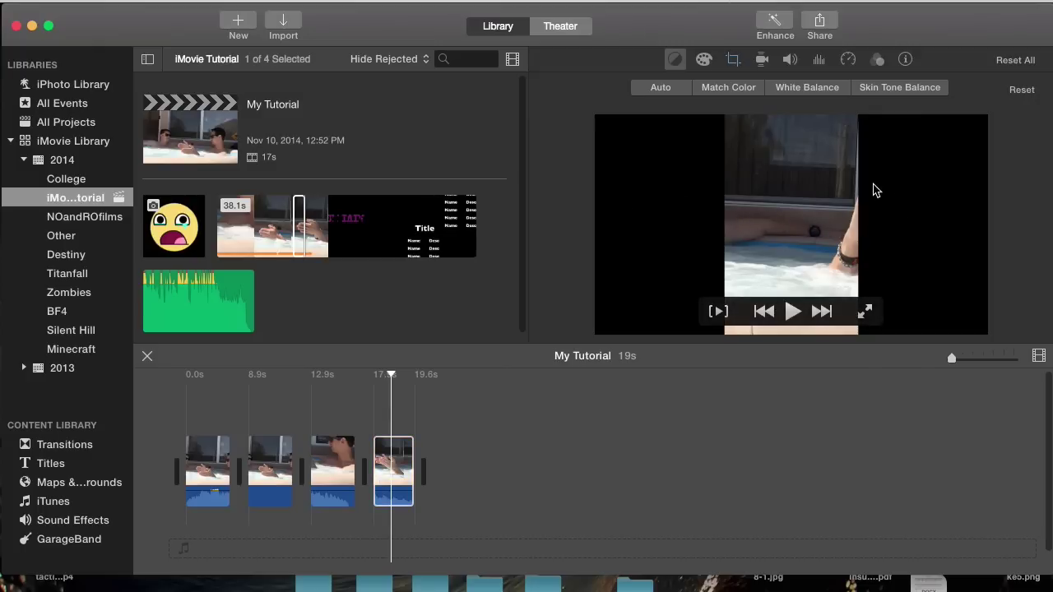
click(389, 467)
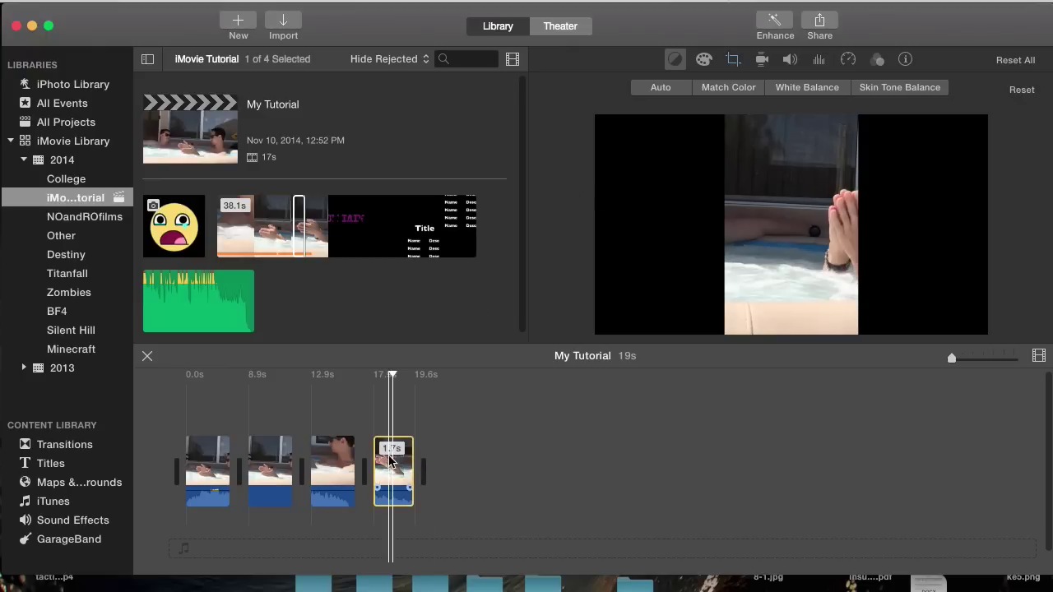
Set the last clip to Crop to Fill, framed lower over the raised hands.
click(733, 60)
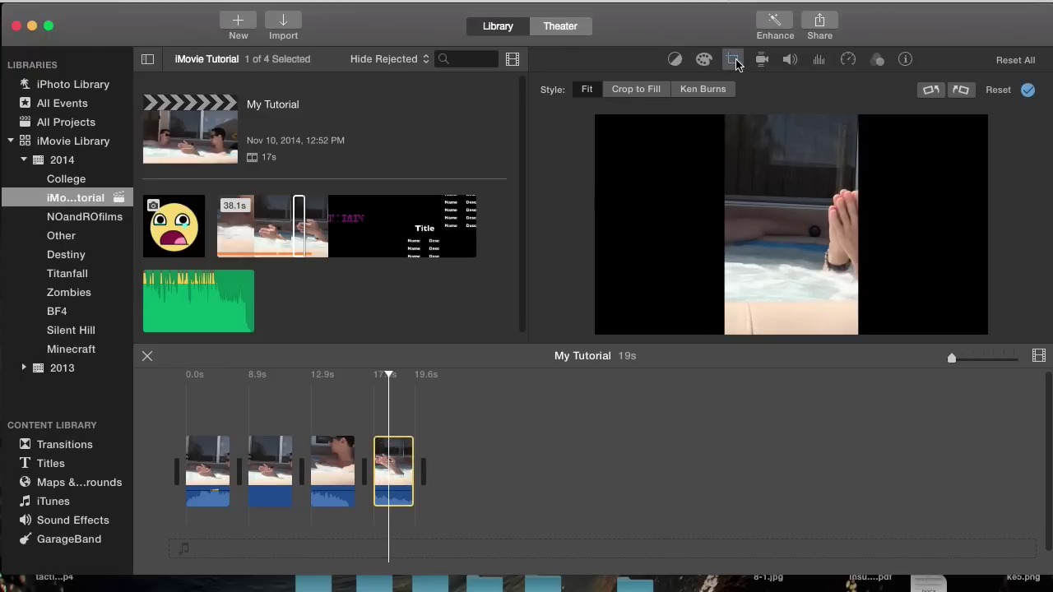
click(646, 93)
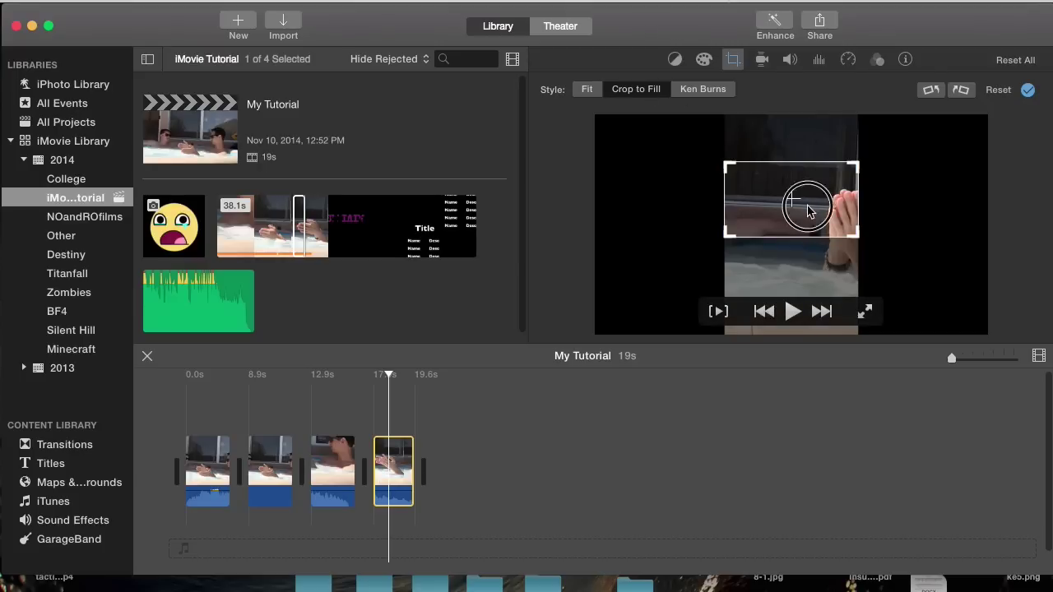
mouse_move(806, 206)
mouse_down()
mouse_move(821, 231)
mouse_move(795, 207)
mouse_move(752, 238)
mouse_move(823, 229)
mouse_move(809, 220)
mouse_up()
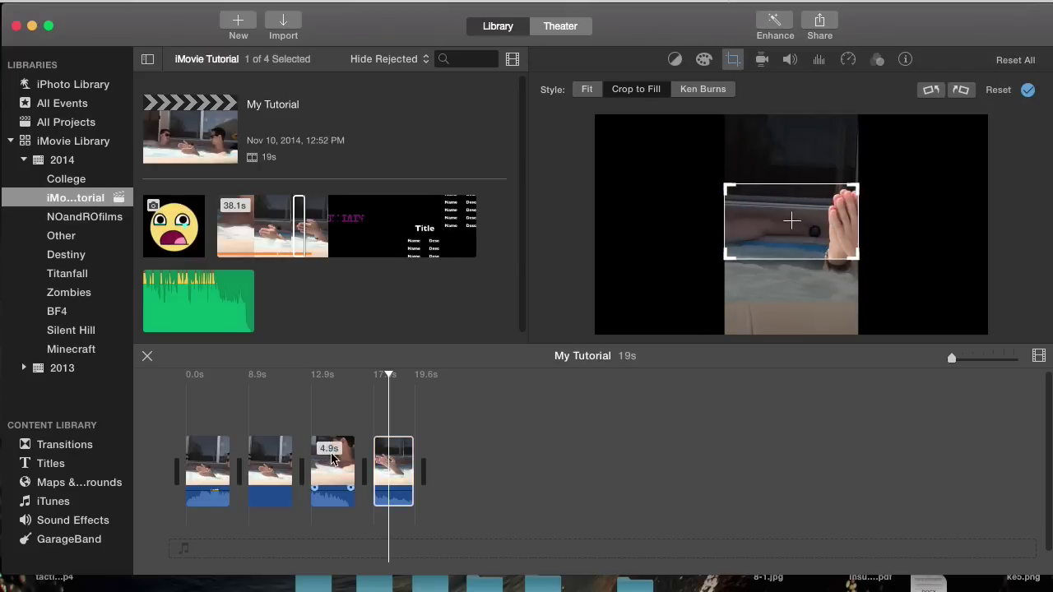
click(333, 459)
key(Return)
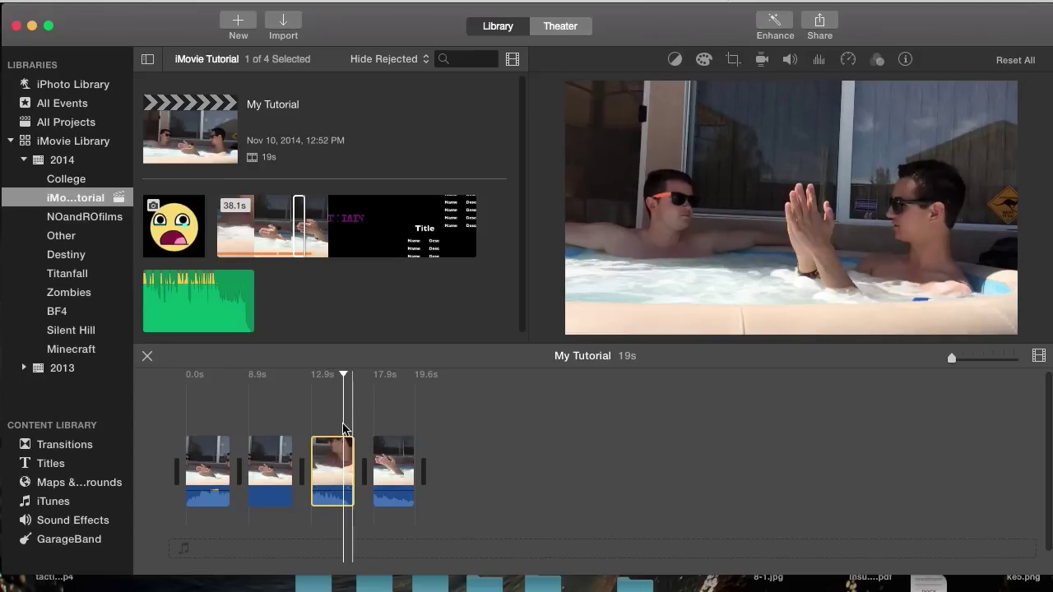
Set the third clip to Crop to Fill and tighten the frame around the clapping hands.
click(733, 60)
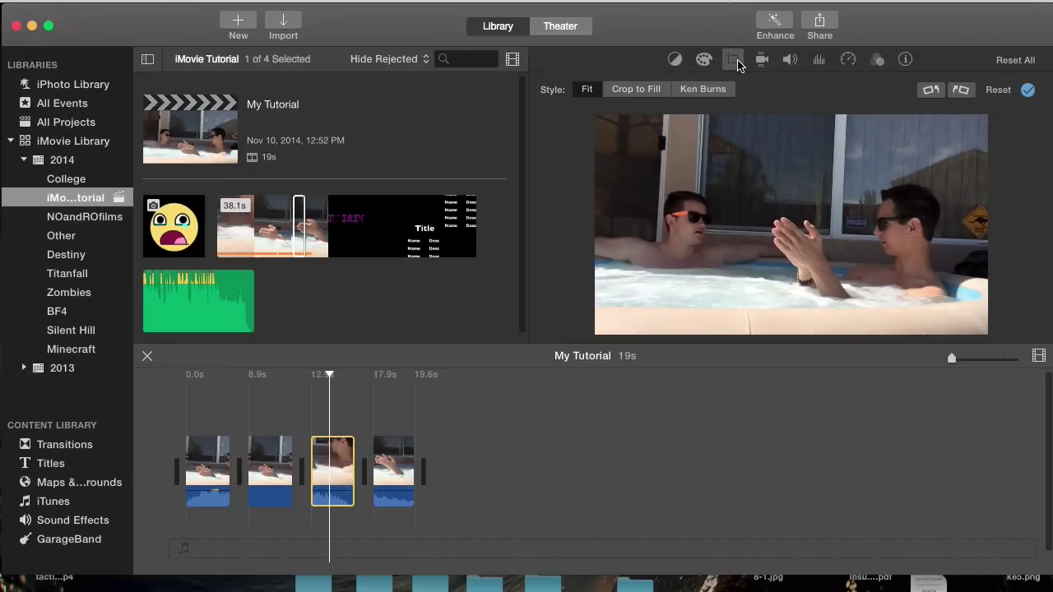
click(646, 90)
drag(596, 119, 867, 218)
drag(806, 255, 817, 253)
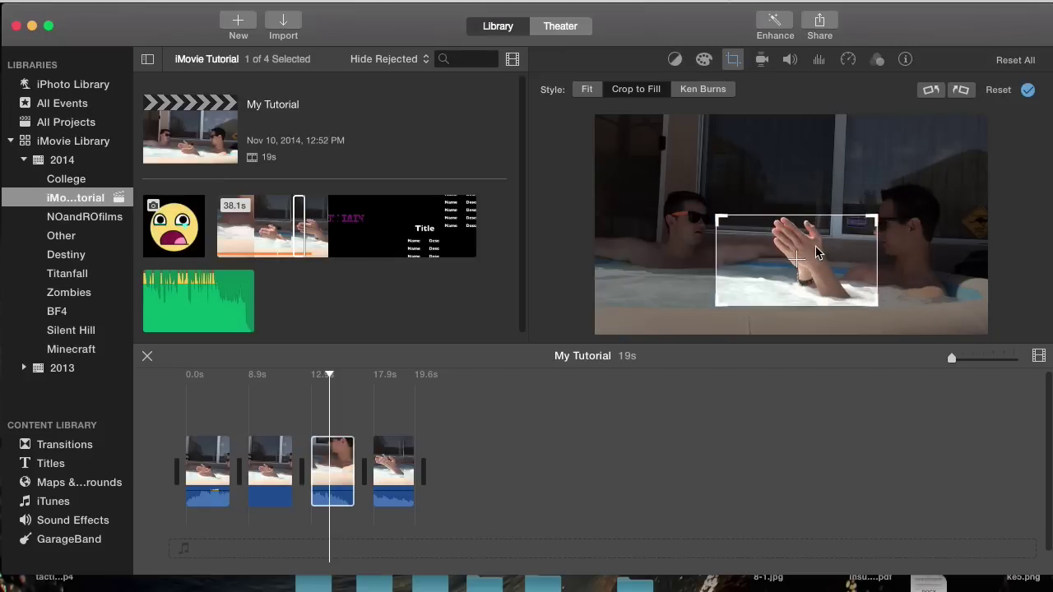
drag(870, 220, 868, 227)
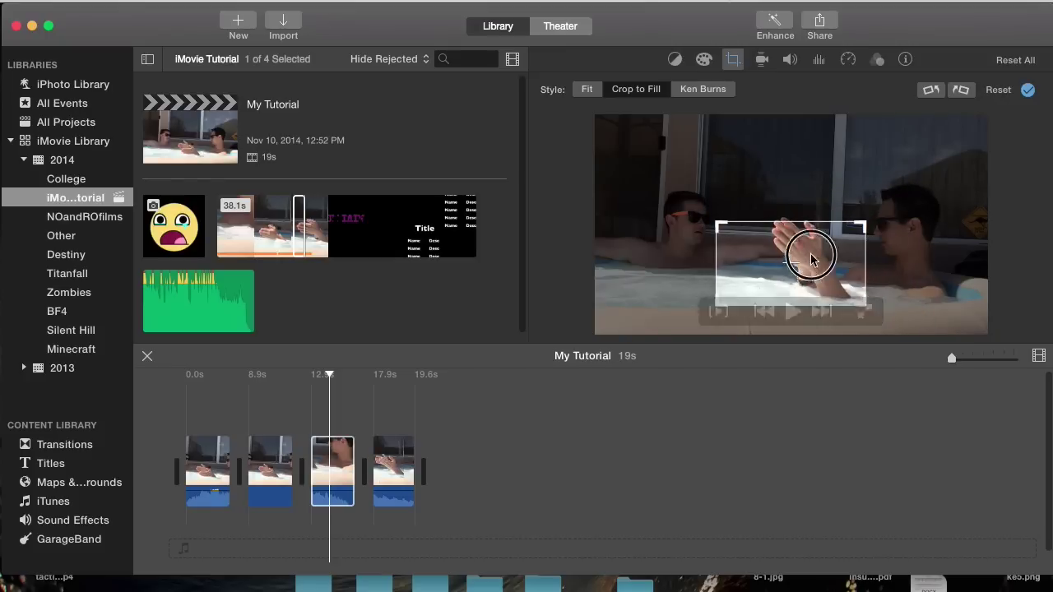
drag(812, 260, 819, 252)
drag(864, 219, 889, 197)
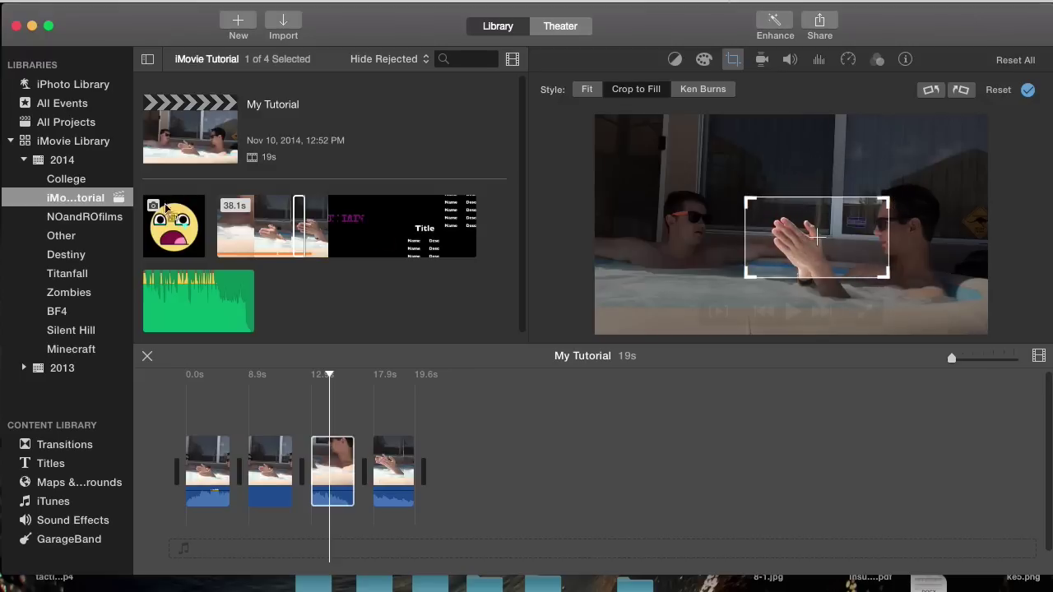
Shift the third clip's crop frame left and down over the hands and apply it.
click(302, 222)
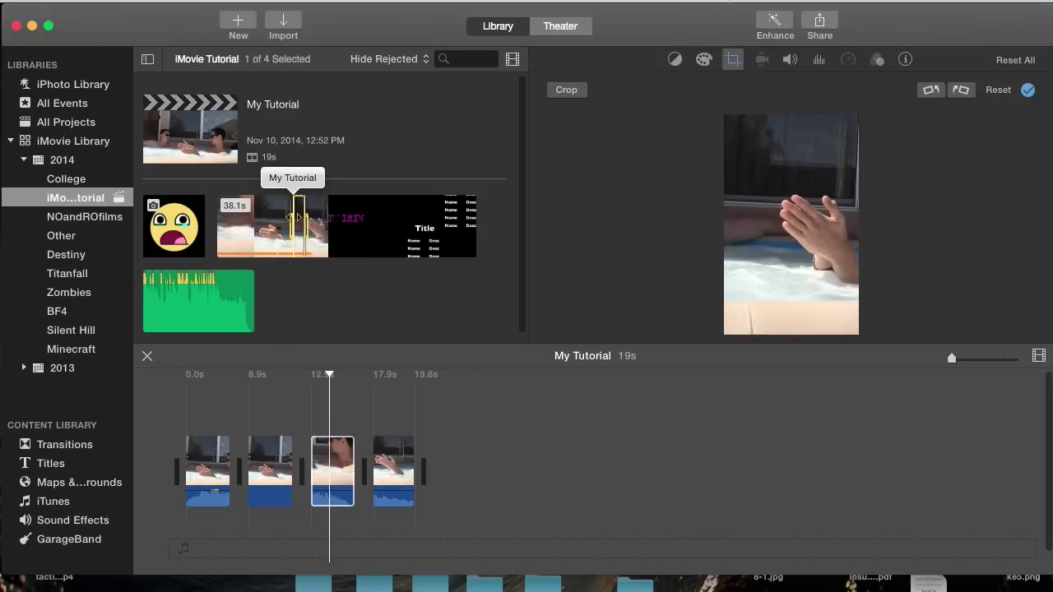
click(331, 455)
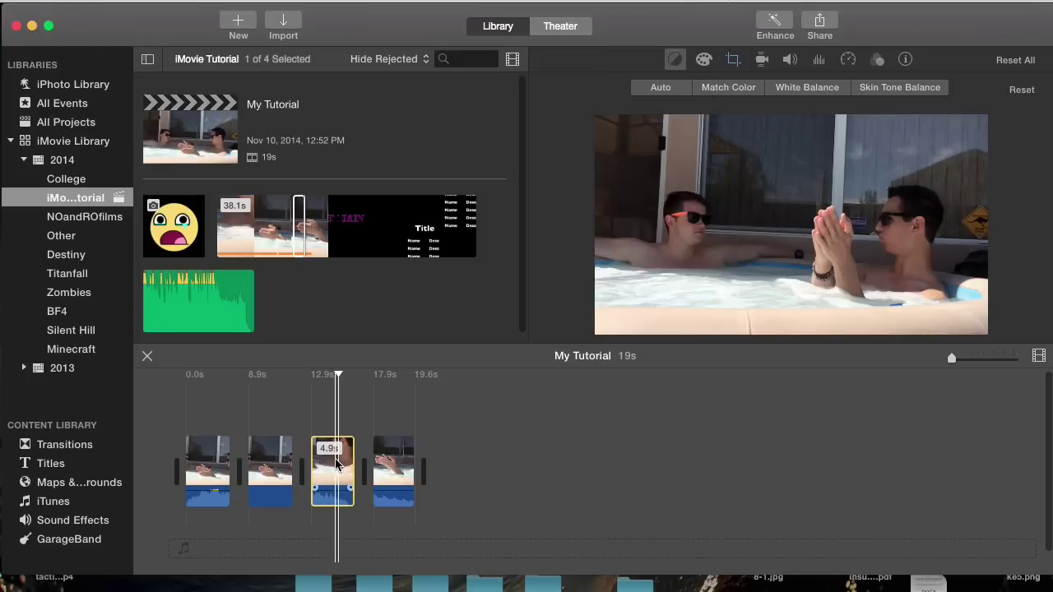
mouse_move(662, 272)
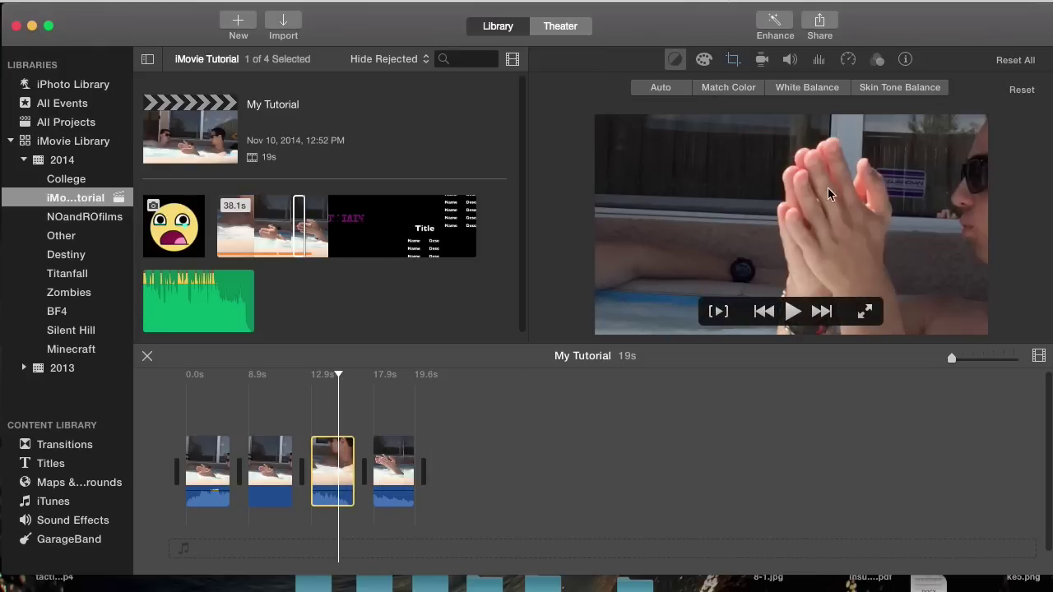
click(323, 469)
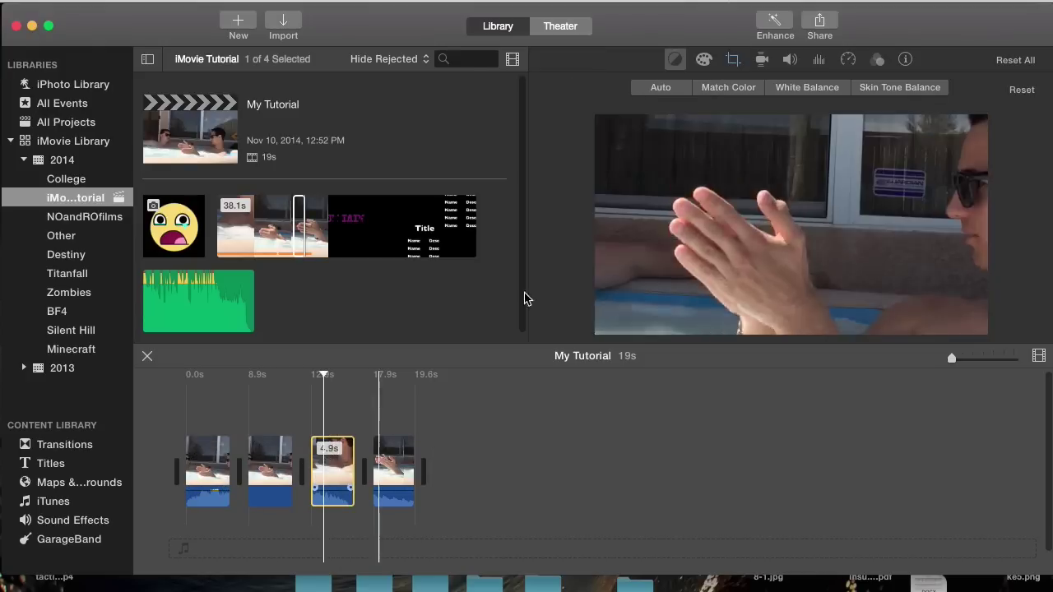
click(731, 61)
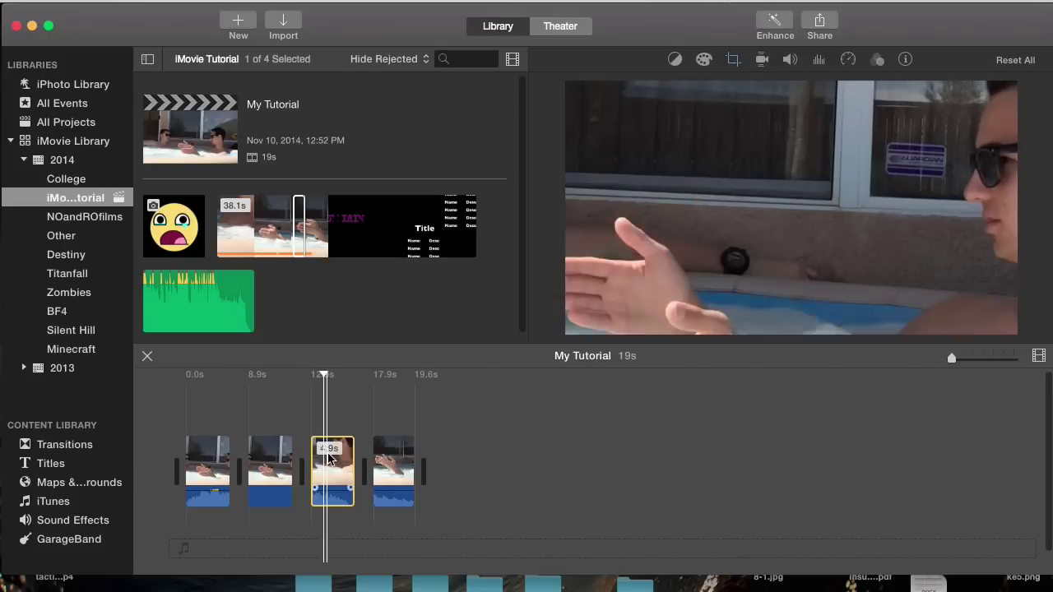
click(732, 60)
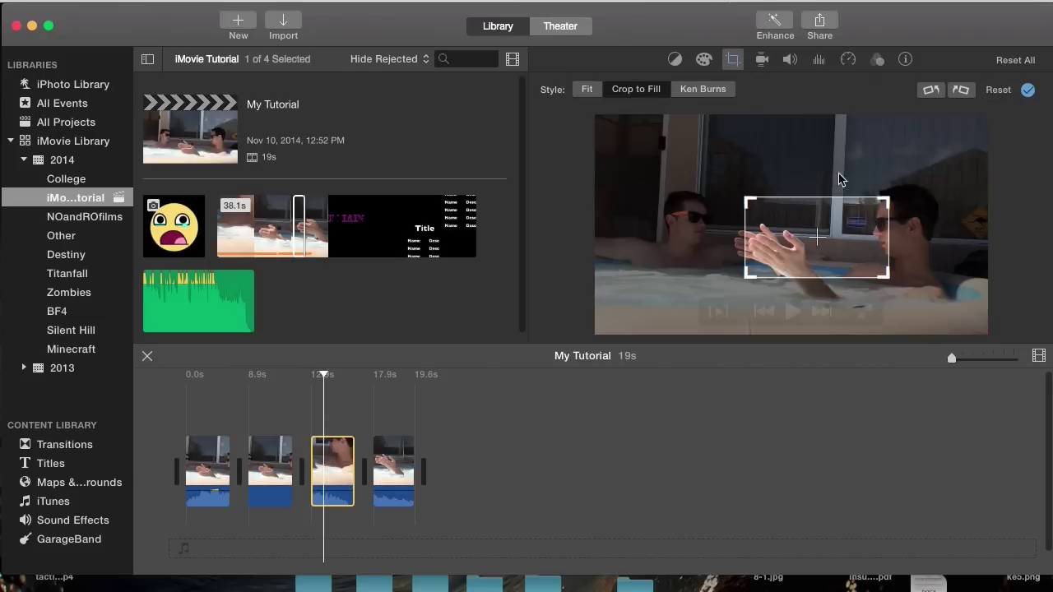
drag(820, 256, 800, 269)
click(1028, 89)
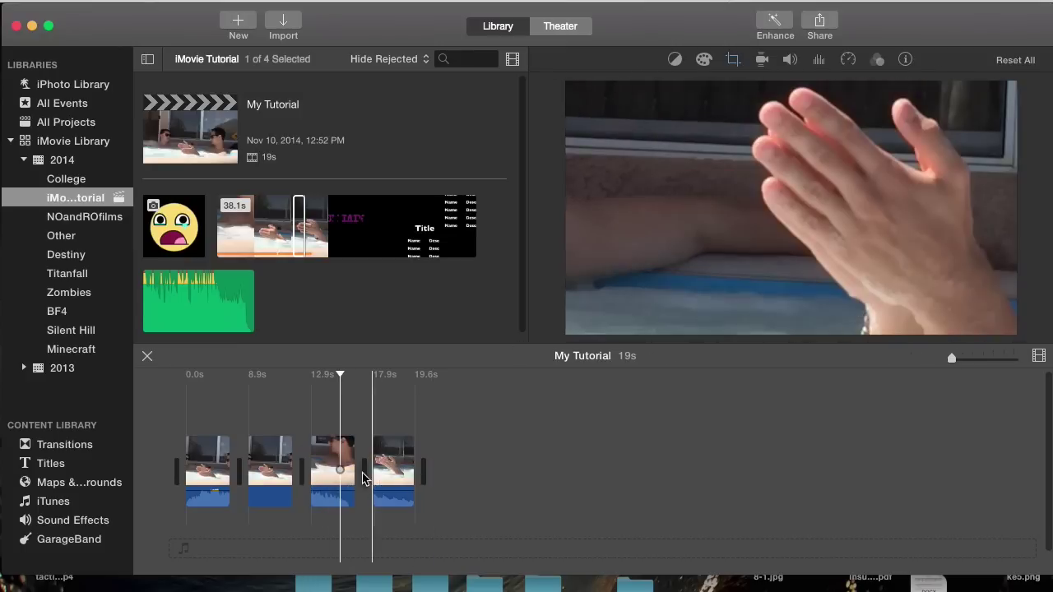
click(332, 457)
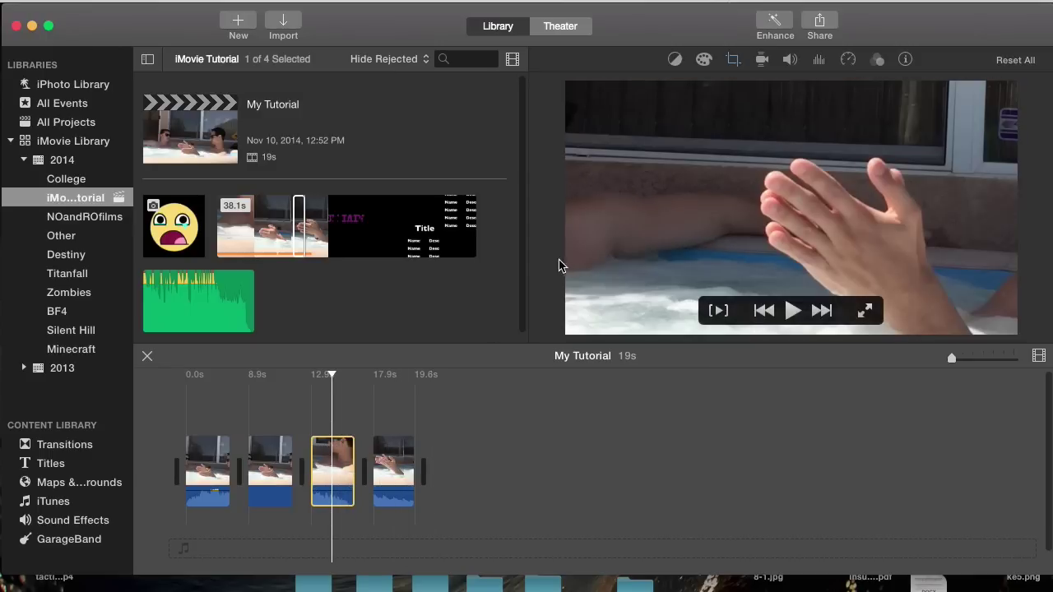